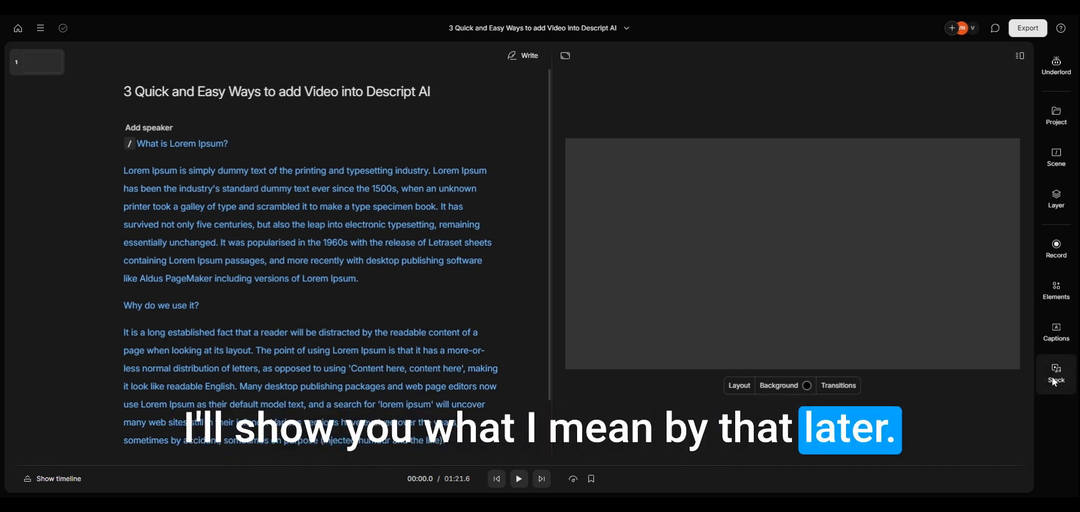
# Step: Browse the full stock video collection and search it for dogs
pyautogui.click(1065, 372)
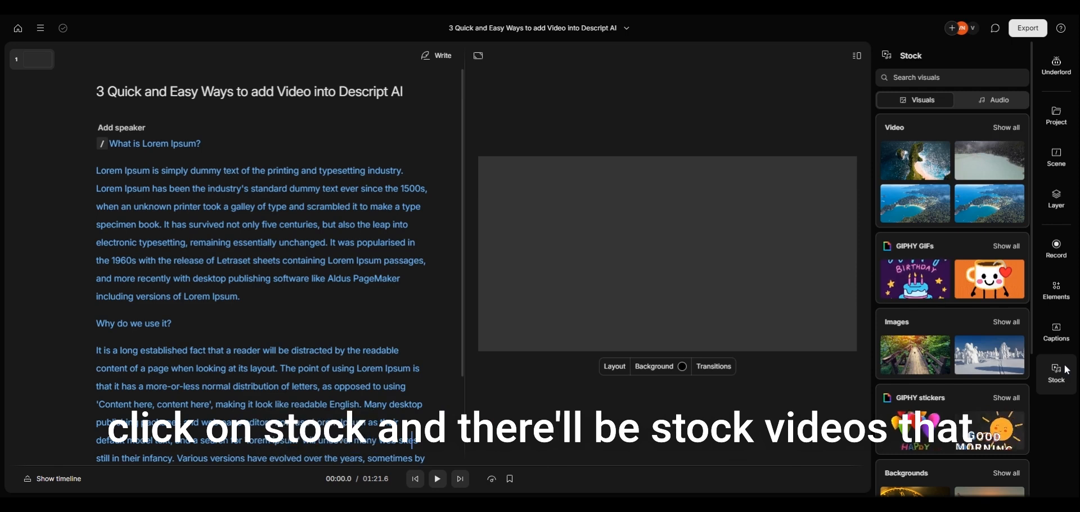
pyautogui.moveTo(993, 168)
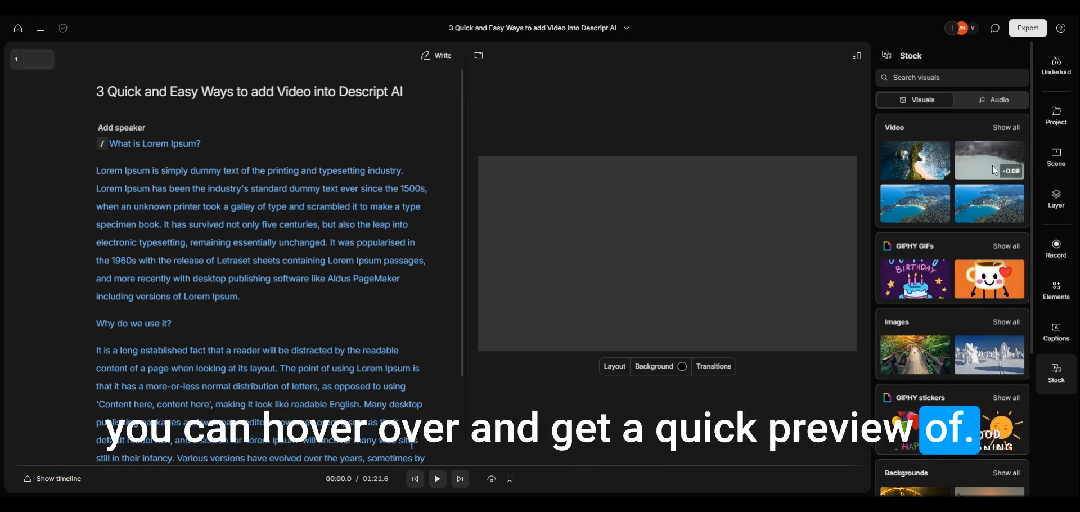
pyautogui.moveTo(933, 161)
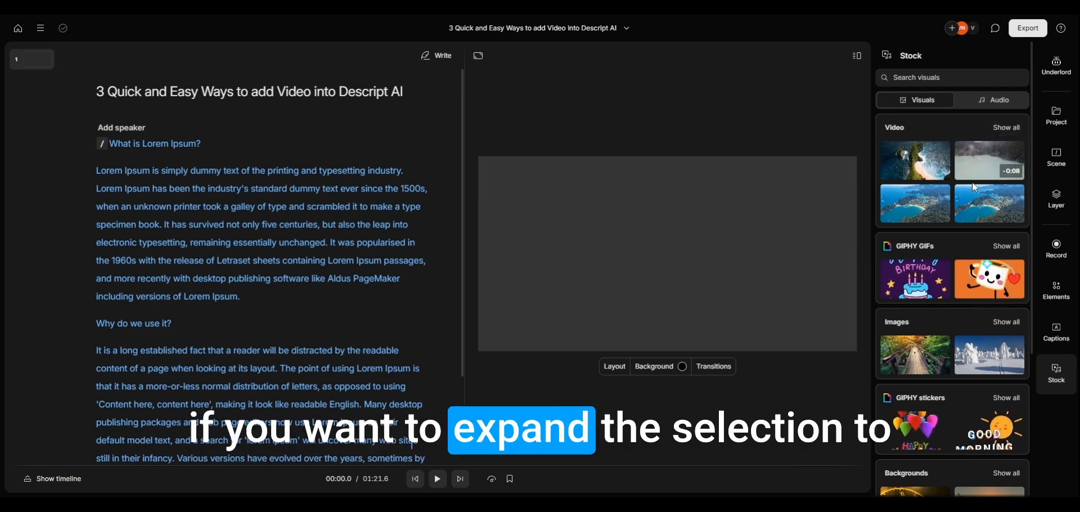
pyautogui.click(1005, 128)
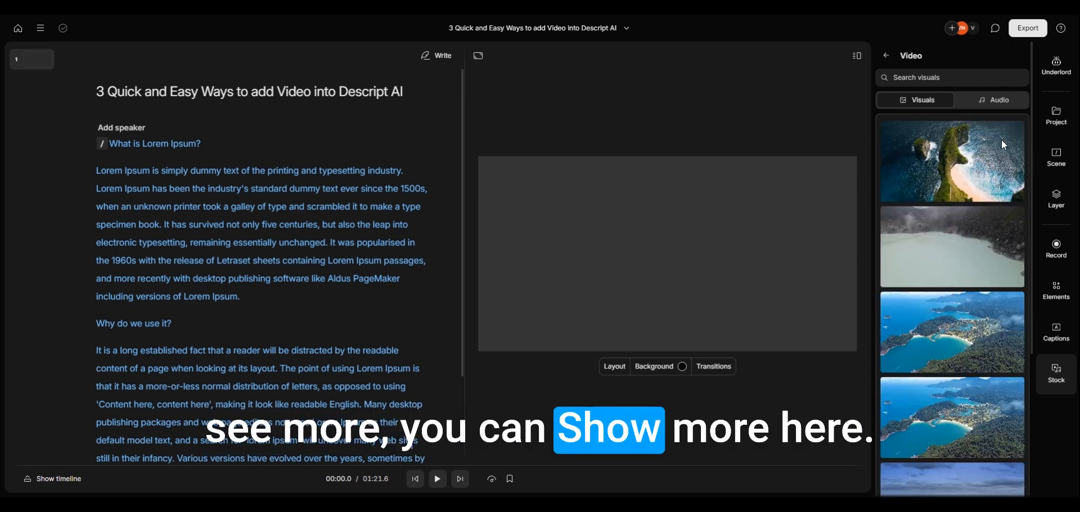
pyautogui.scroll(-10, 980, 360)
pyautogui.scroll(10, 978, 360)
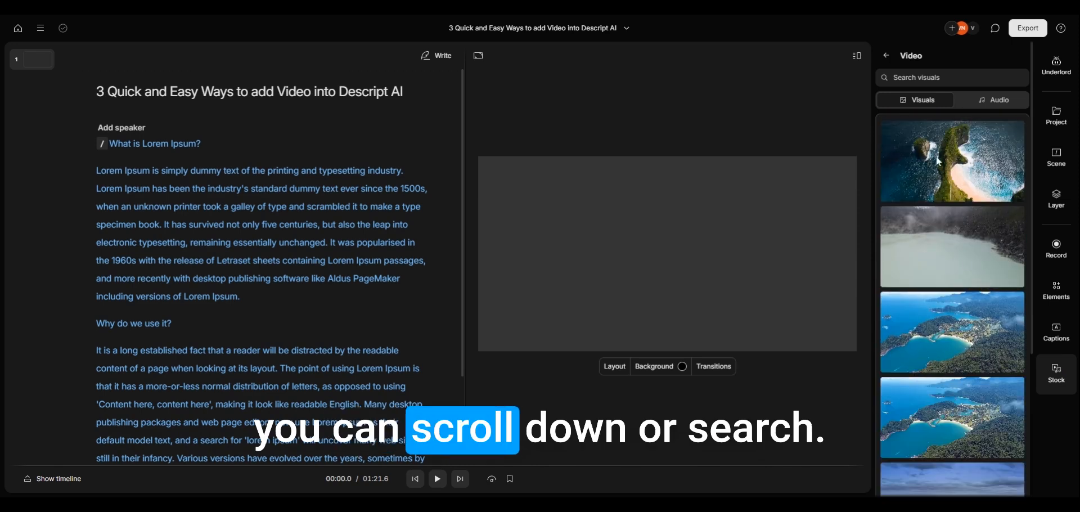
pyautogui.click(925, 79)
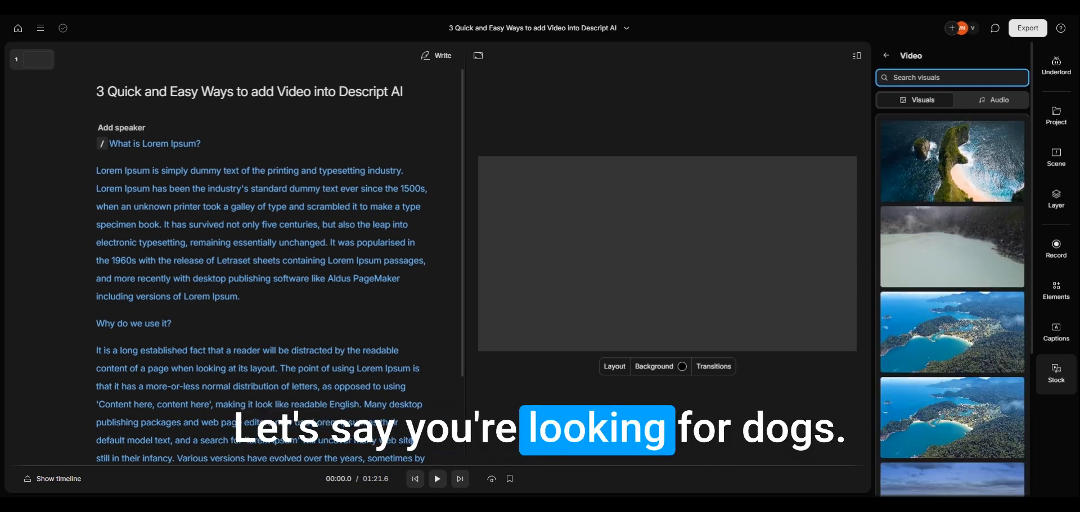
pyautogui.write('dogs')
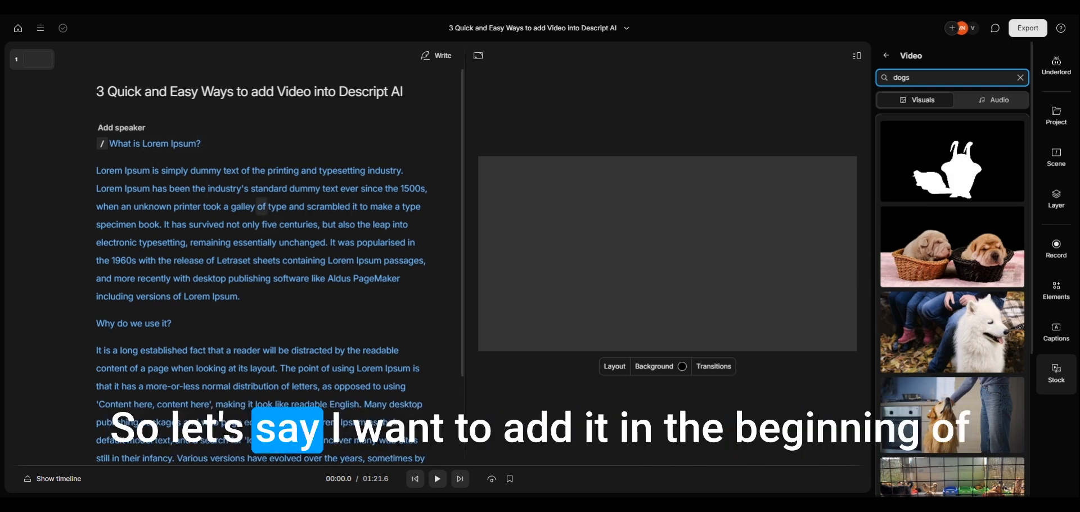
# Step: Add the stock video of two puppies in baskets at the beginning of the script, before "What is Lorem Ipsum?"
pyautogui.click(110, 144)
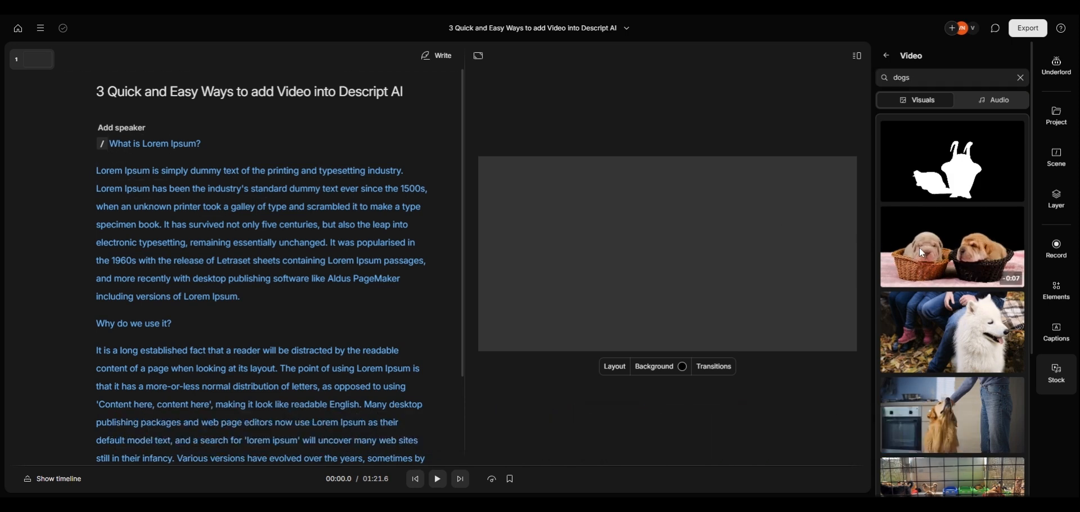
pyautogui.moveTo(934, 248); pyautogui.dragTo(120, 144)
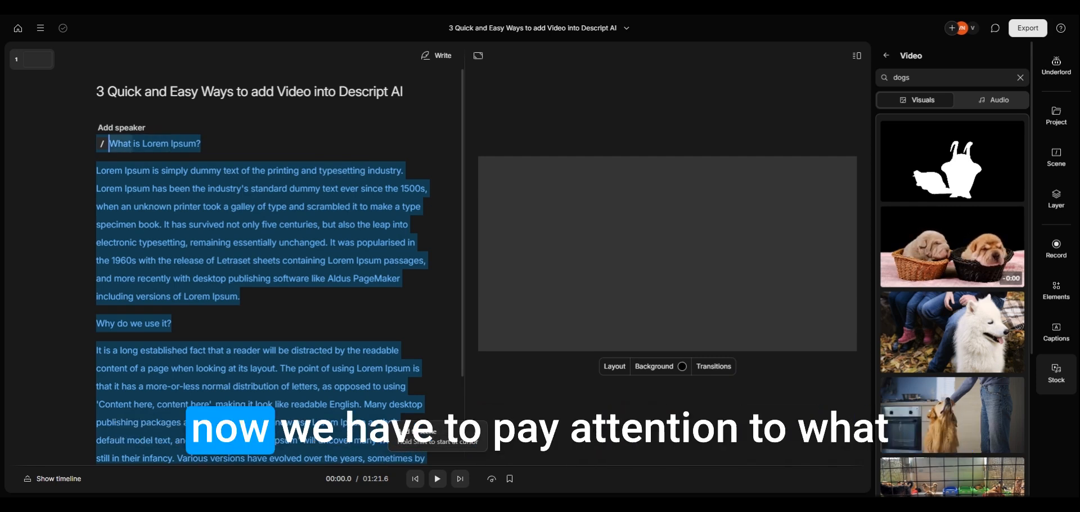
pyautogui.moveTo(120, 144); pyautogui.dragTo(120, 144)
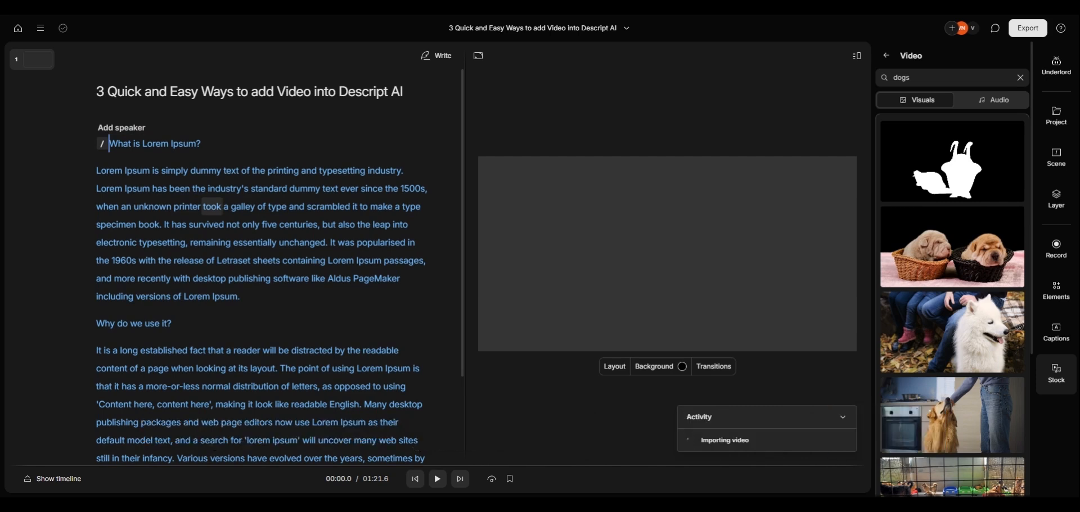
# Step: Check around "been the industry's" in the script for the point where the puppies video ends
pyautogui.click(207, 189)
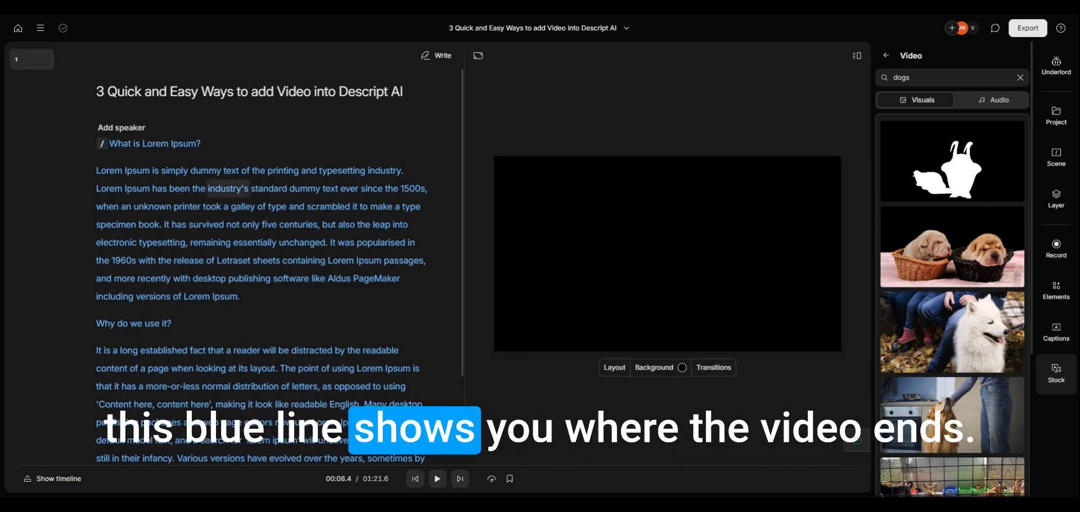
pyautogui.click(193, 189)
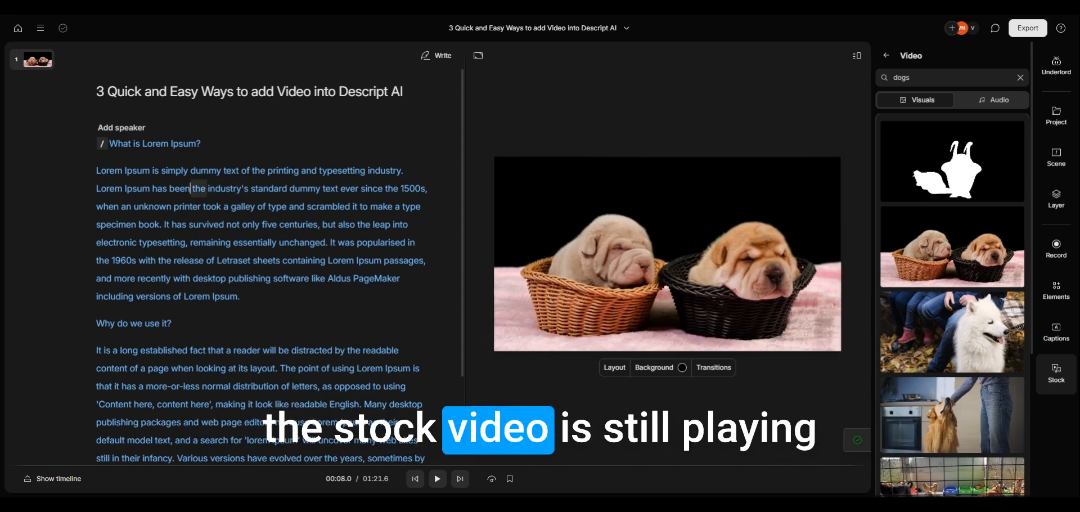
pyautogui.click(206, 189)
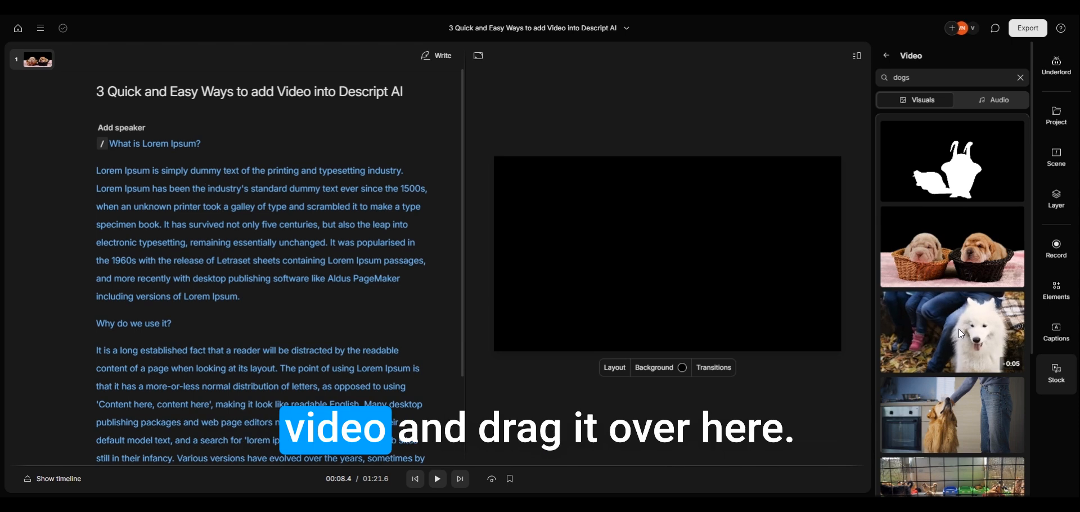
# Step: Add the stock video of the white dog and insert scene breaks before "been the industry's" and after "scrambled"
pyautogui.moveTo(959, 328); pyautogui.dragTo(667, 253)
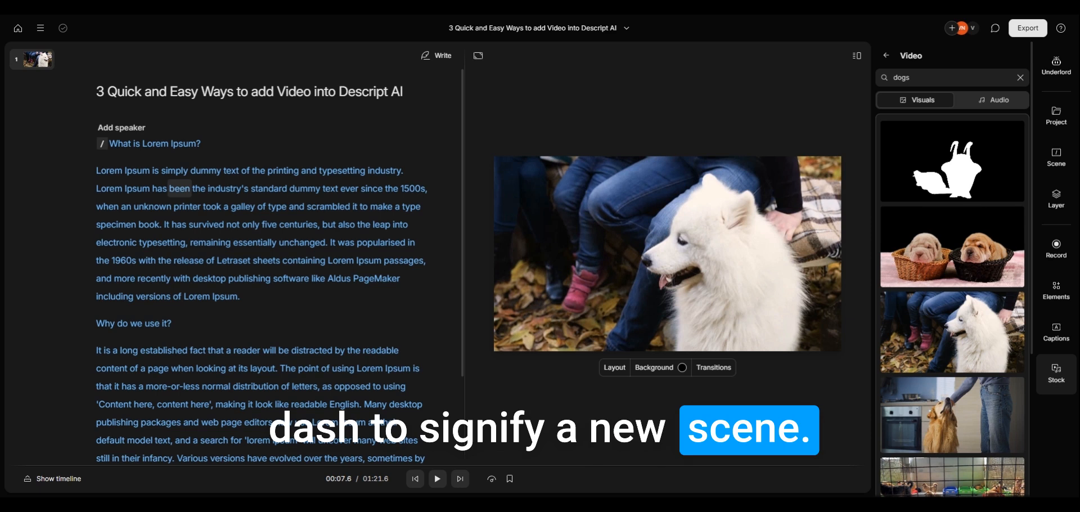
pyautogui.write('/')
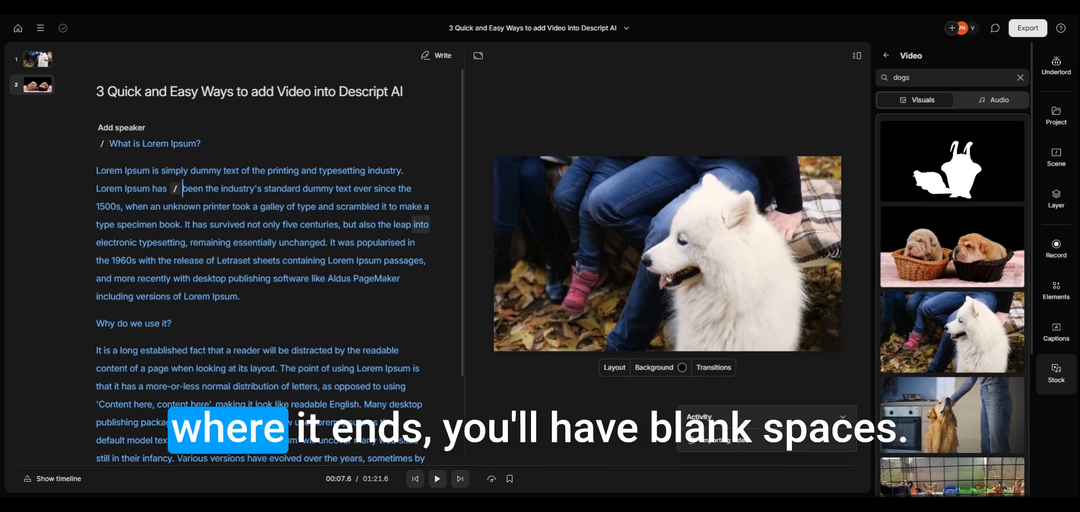
pyautogui.click(382, 207)
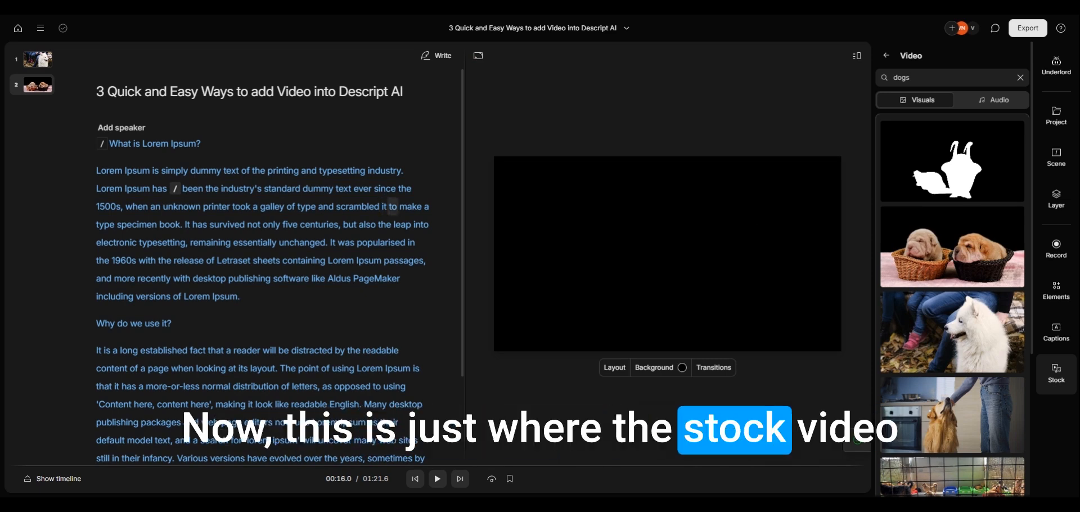
pyautogui.press('/')
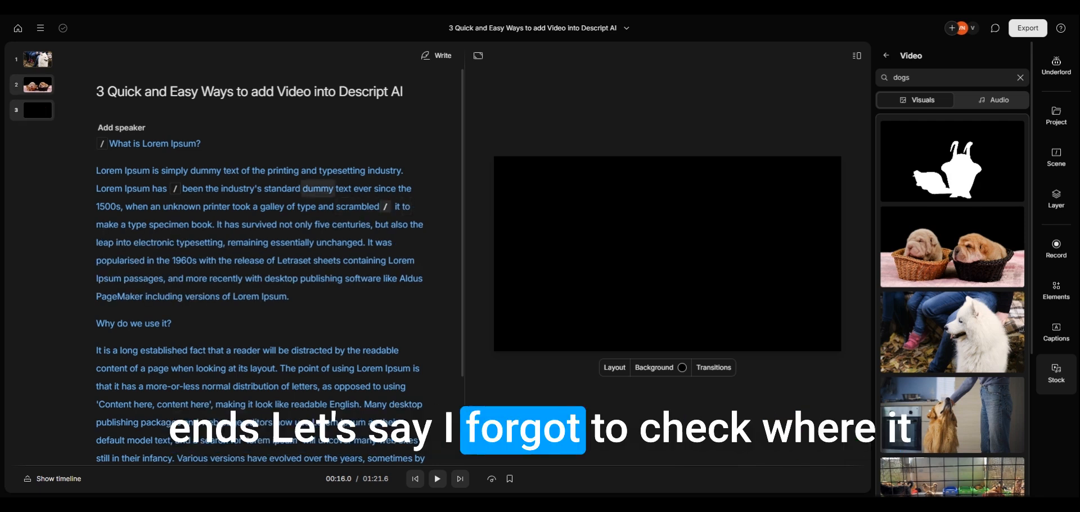
# Step: Check the picture in the puppies scene and just after the scene break following "scrambled"
pyautogui.click(306, 189)
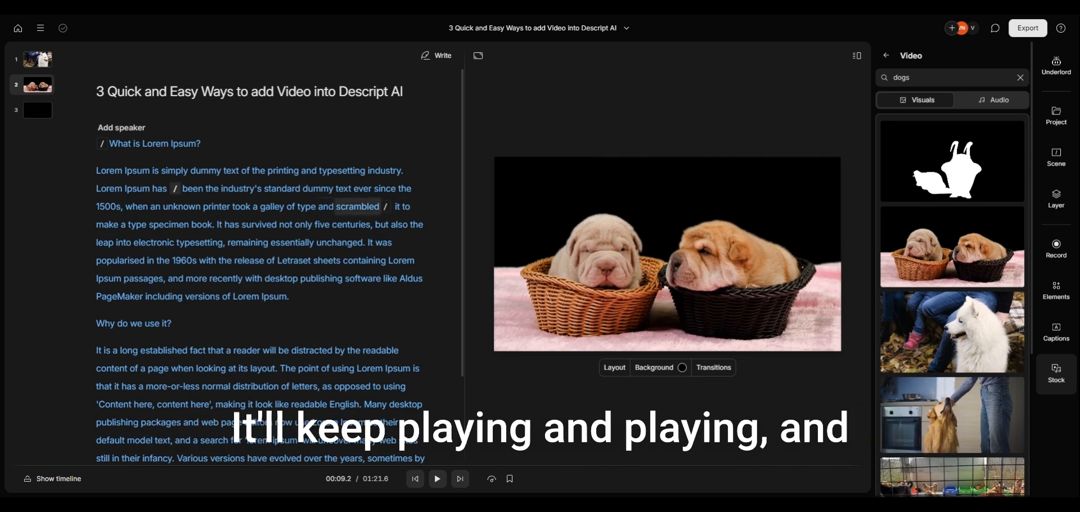
pyautogui.click(400, 206)
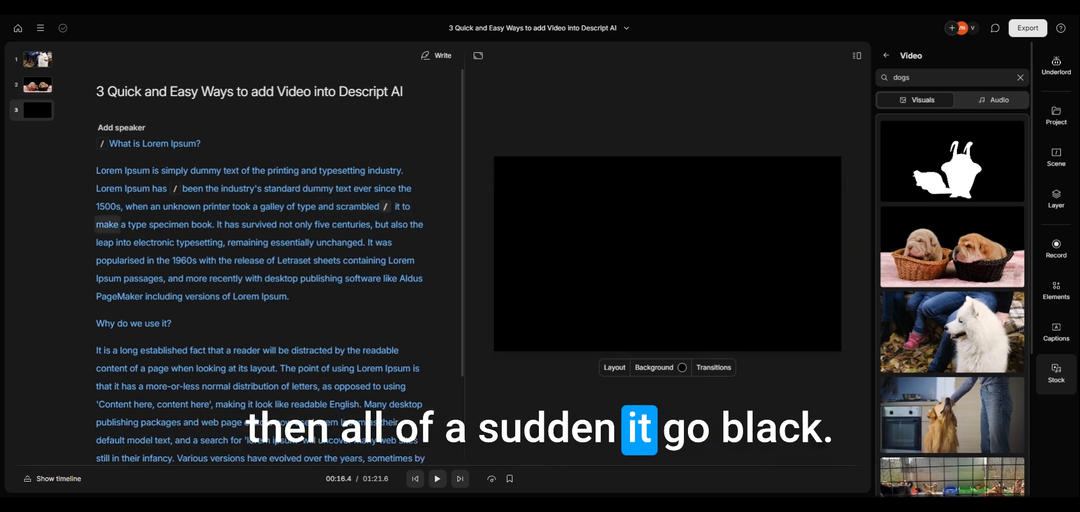
pyautogui.click(280, 224)
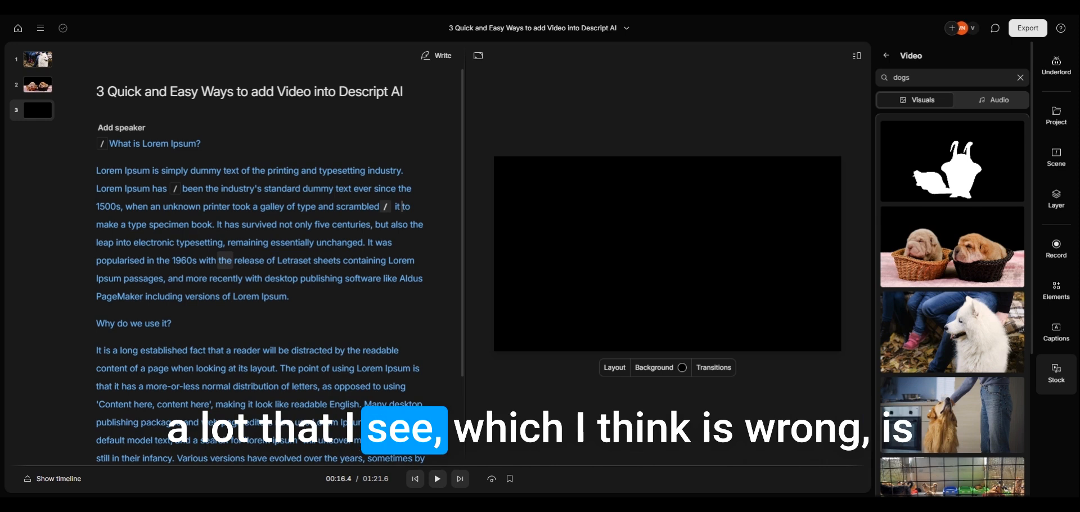
# Step: Place the puppies stock video over the phrase "make a type specimen book. It has survived not only five centuries"
pyautogui.moveTo(99, 224); pyautogui.dragTo(288, 224)
pyautogui.moveTo(371, 224); pyautogui.dragTo(179, 225)
pyautogui.moveTo(971, 265); pyautogui.dragTo(360, 253)
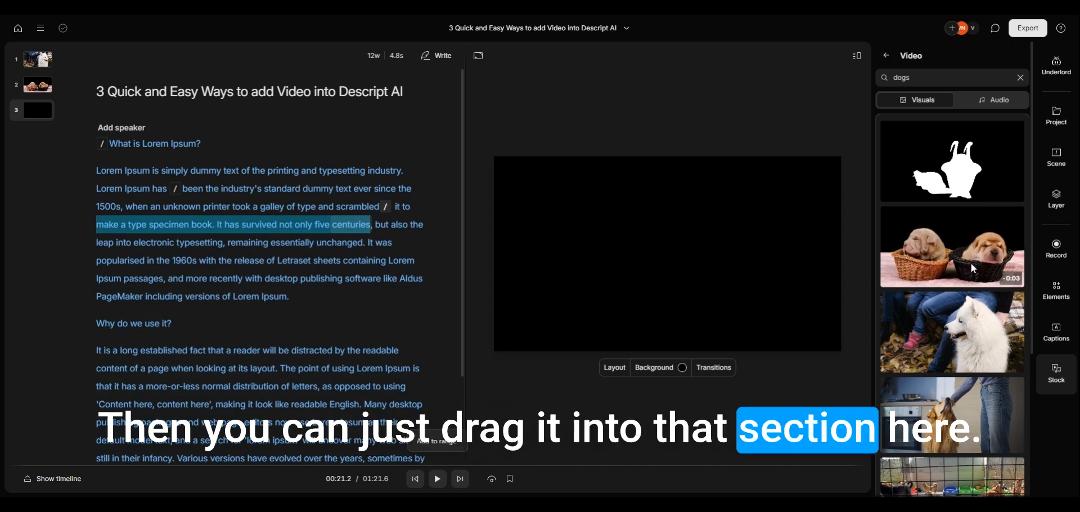
pyautogui.moveTo(972, 262); pyautogui.dragTo(339, 231)
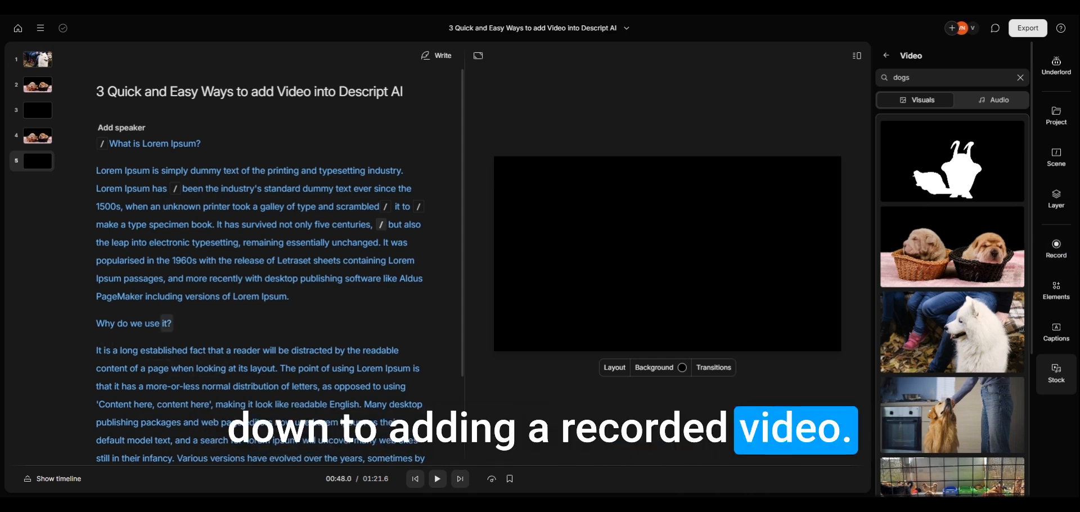
# Step: Select the passage from "It is a long established fact" to "as opposed to using" and review the recording options for it
pyautogui.click(97, 351)
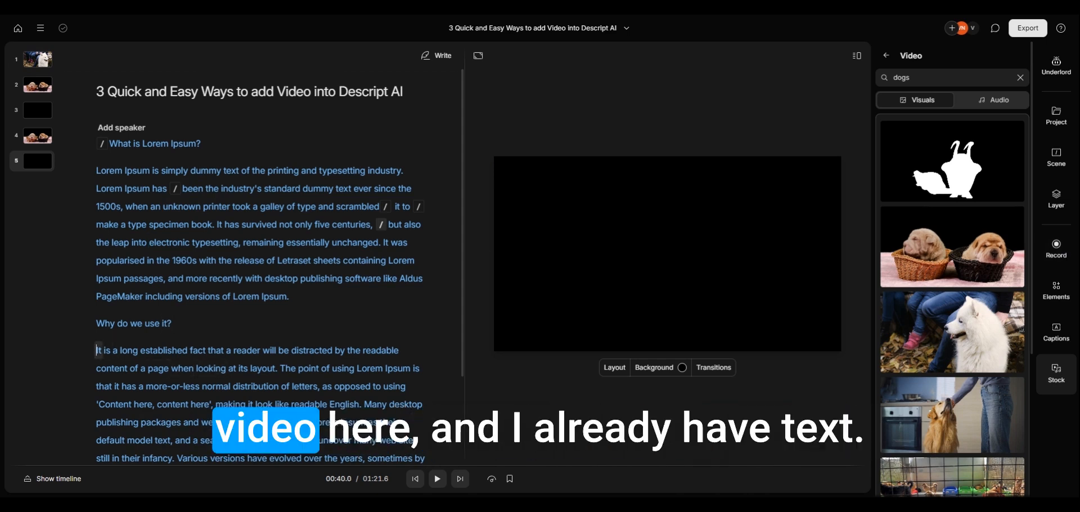
pyautogui.moveTo(97, 351); pyautogui.dragTo(408, 386)
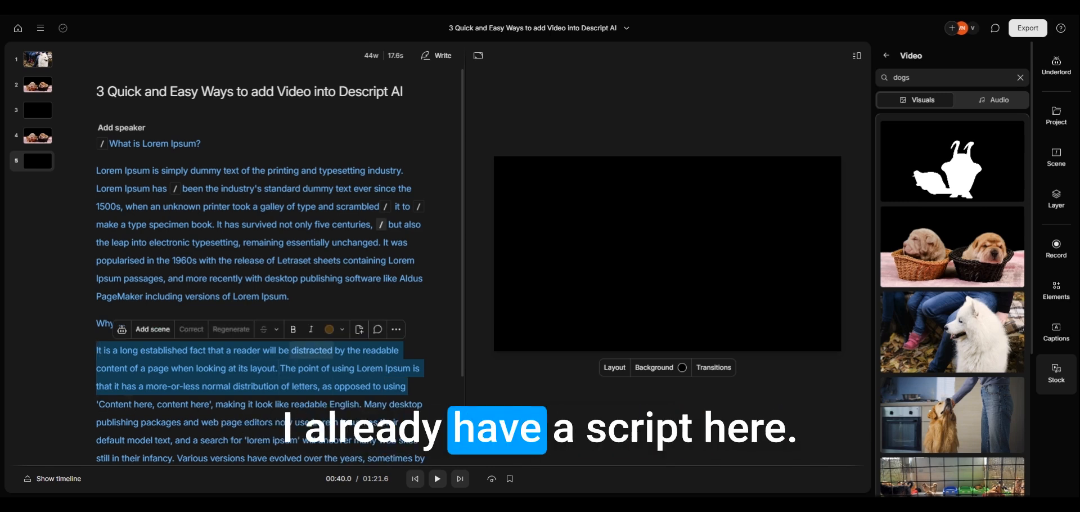
pyautogui.click(1057, 248)
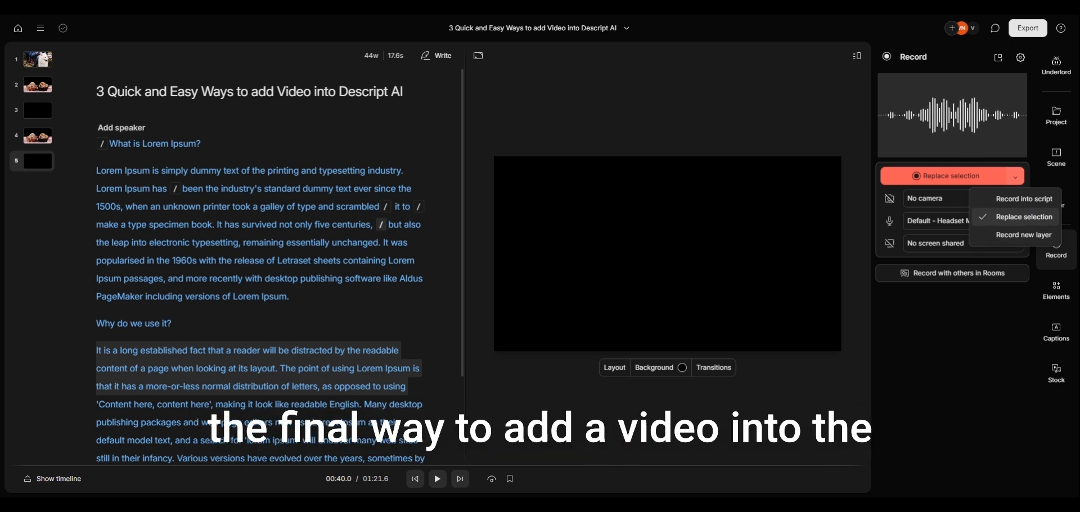
pyautogui.click(986, 303)
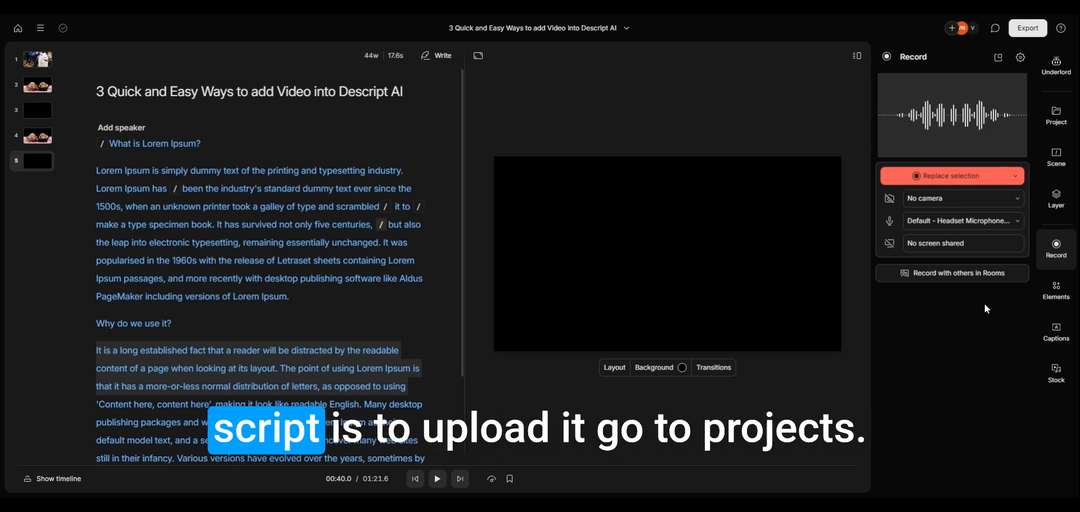
# Step: Add the project file Black And White Simple Illustration Gadget Store Logo.png as a new layer over the selected passage
pyautogui.click(1065, 114)
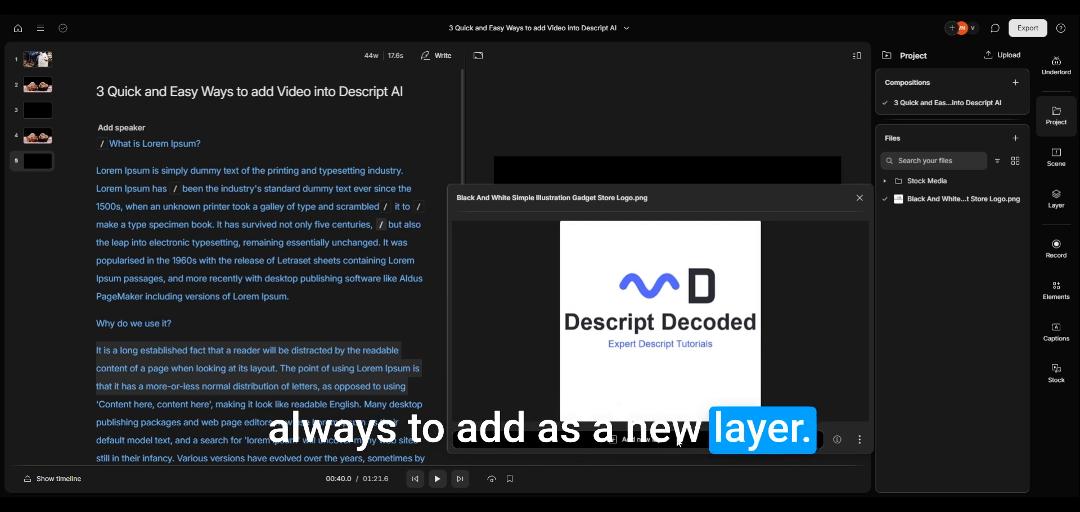
pyautogui.click(624, 438)
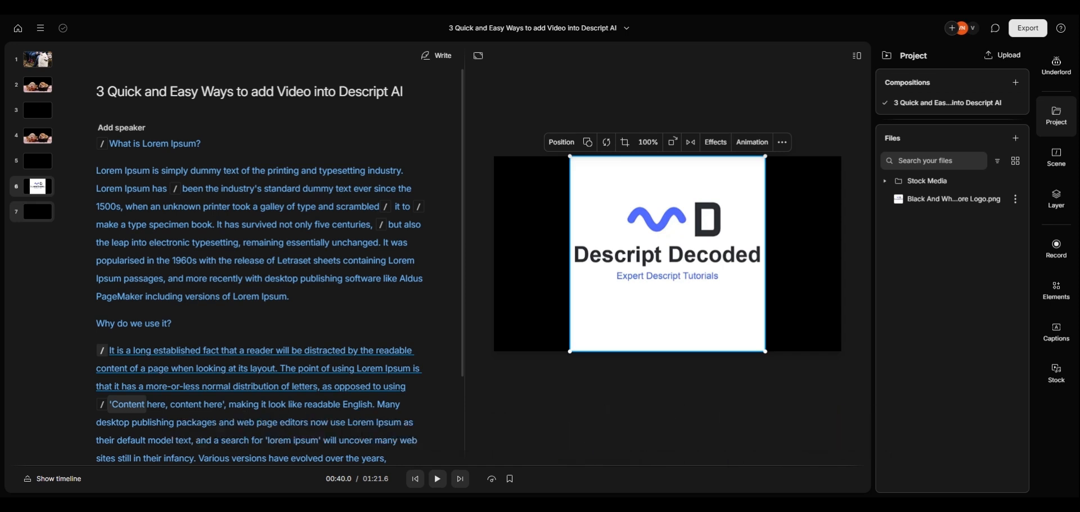
pyautogui.click(171, 324)
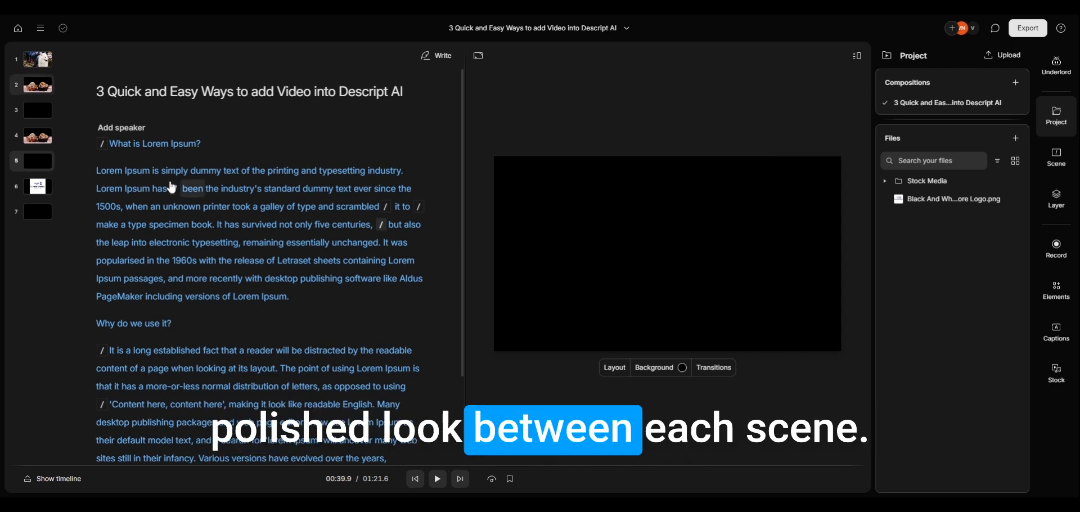
# Step: Add a Cross-zoom in transition to the first scene
pyautogui.click(112, 143)
pyautogui.click(150, 170)
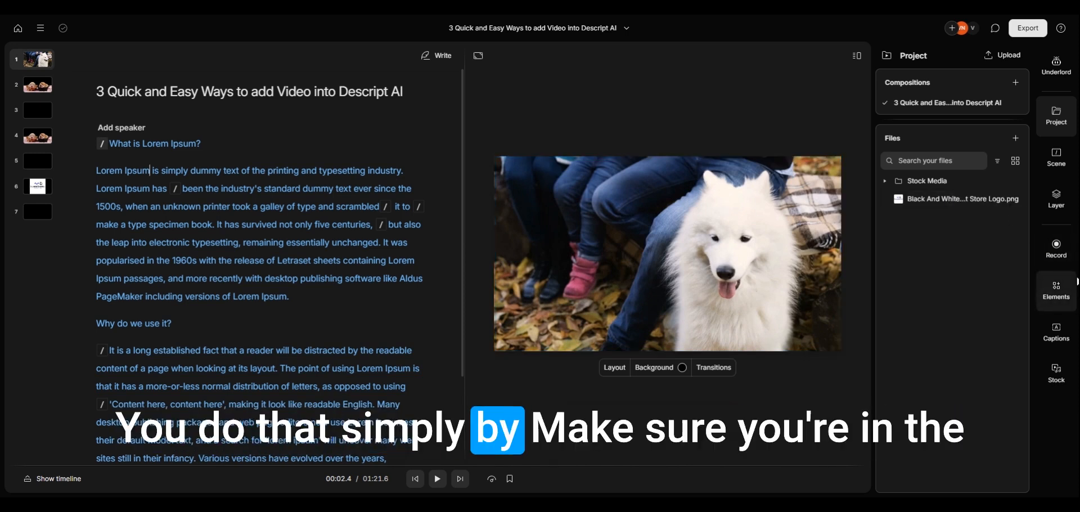
pyautogui.click(1056, 159)
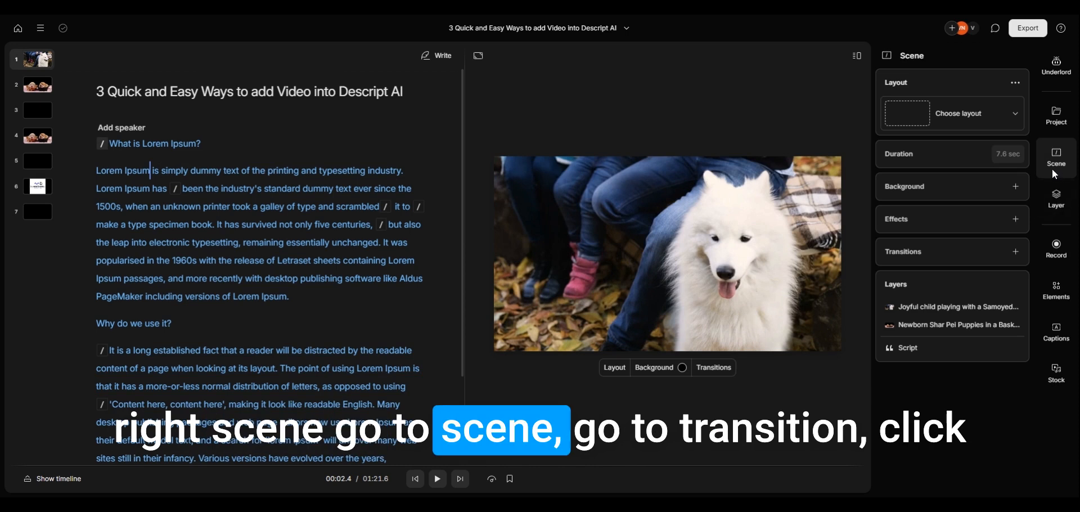
pyautogui.click(1015, 252)
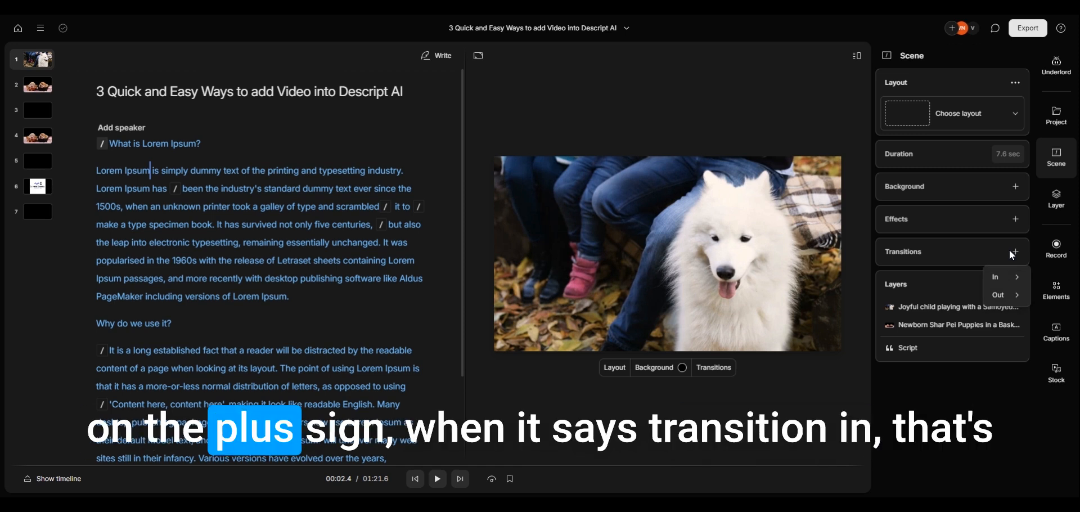
pyautogui.moveTo(1004, 277)
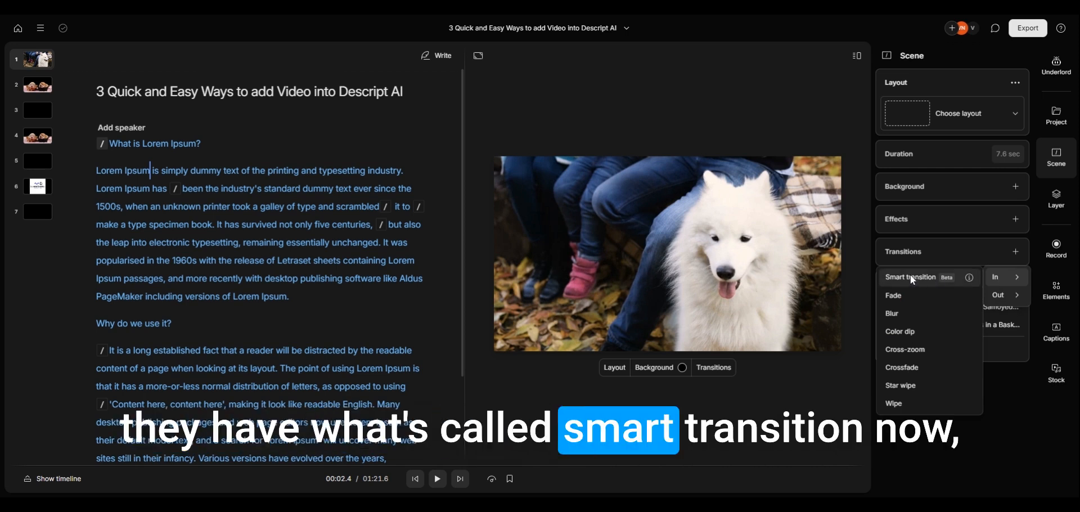
pyautogui.moveTo(969, 282)
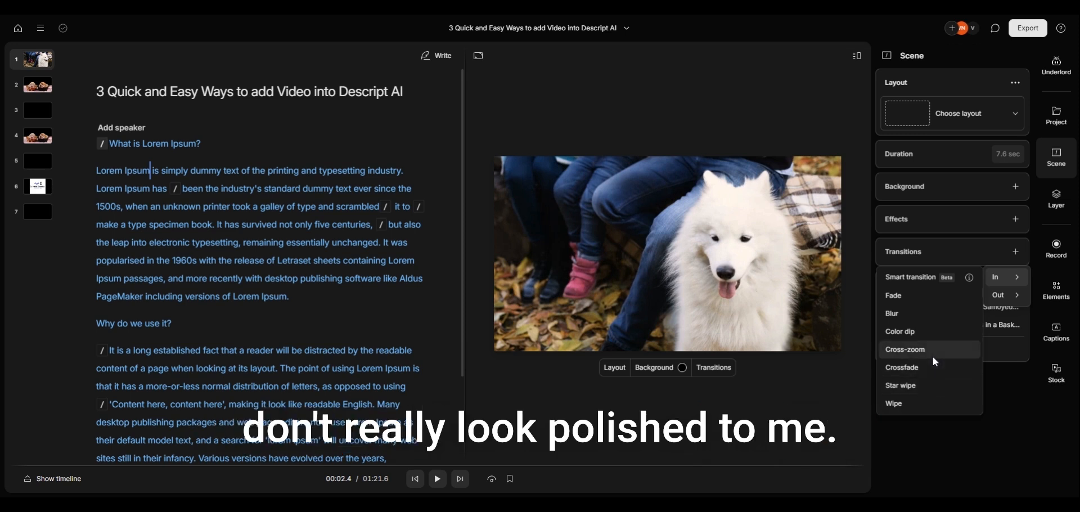
pyautogui.click(933, 358)
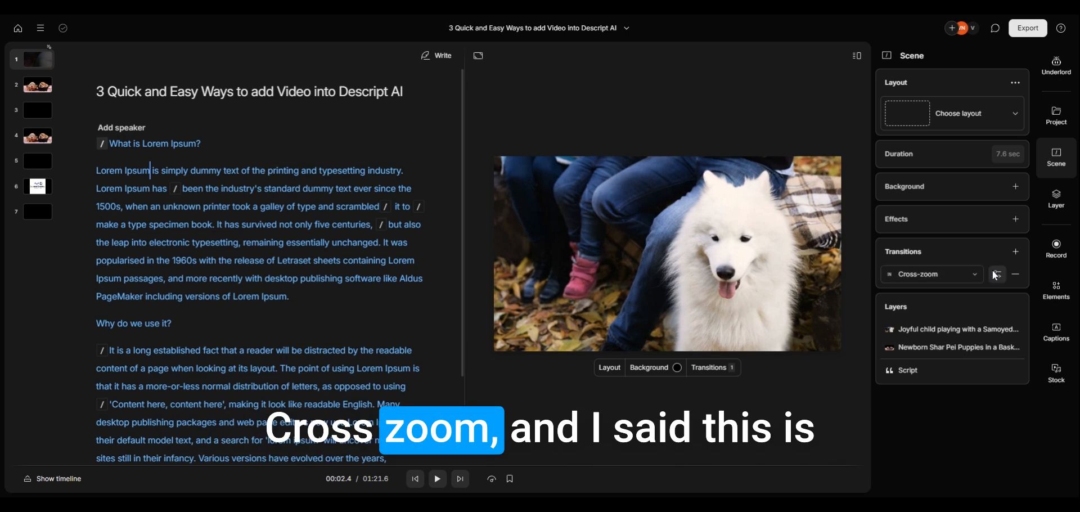
# Step: Preview the Cross-zoom transition from the start of the first scene
pyautogui.click(110, 145)
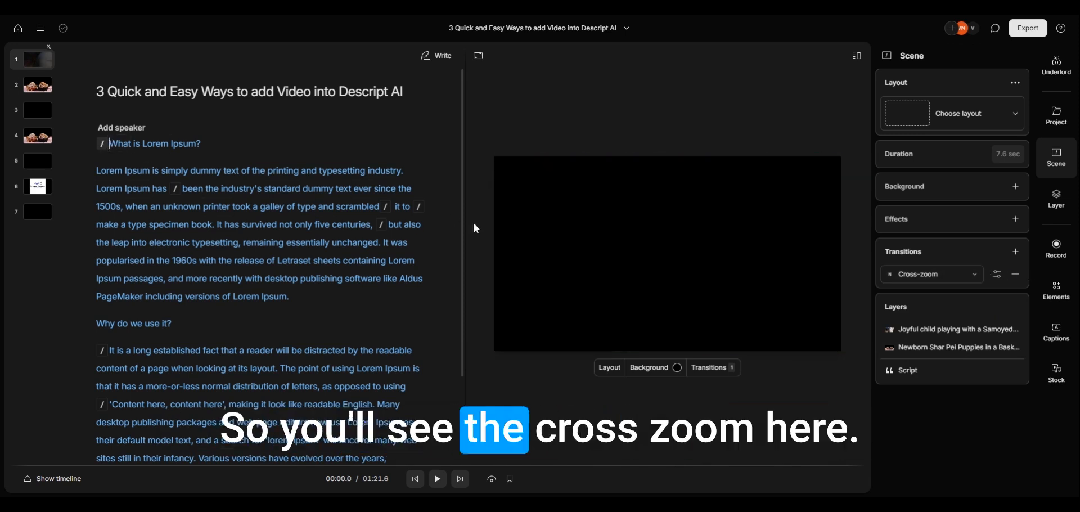
pyautogui.press('space')
pyautogui.press('space')
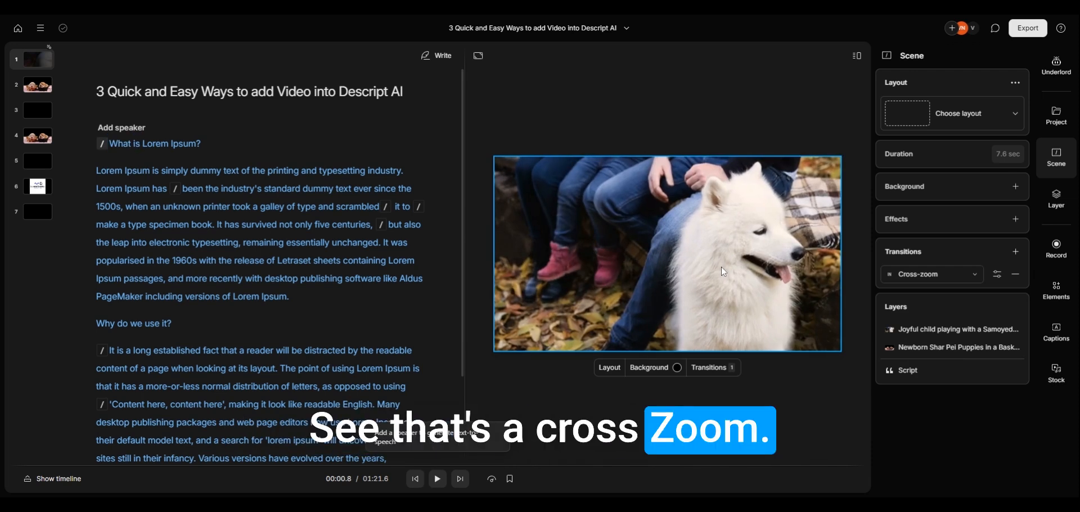
# Step: Replace the first scene's Cross-zoom transition with a Crossfade out transition
pyautogui.click(1015, 274)
pyautogui.click(1015, 252)
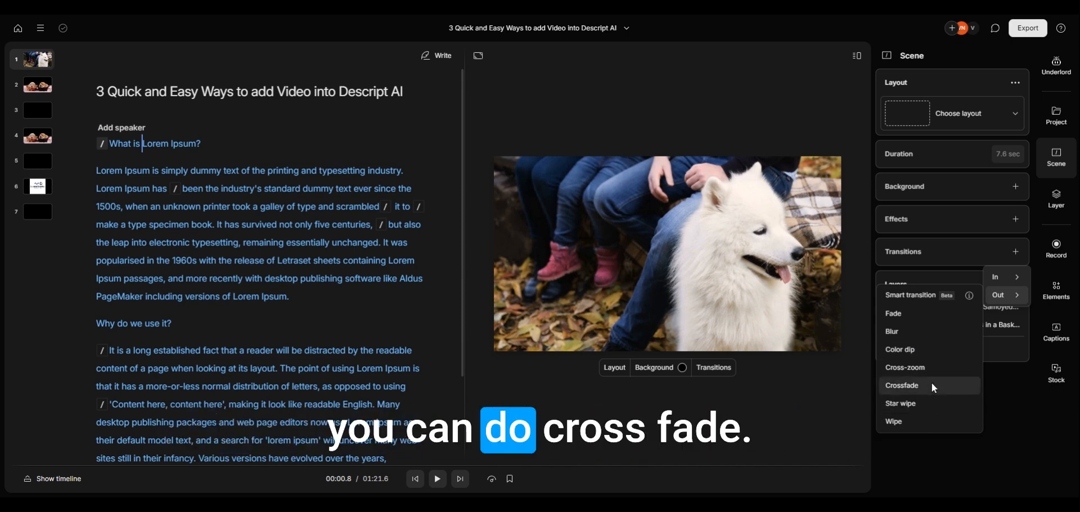
pyautogui.click(934, 388)
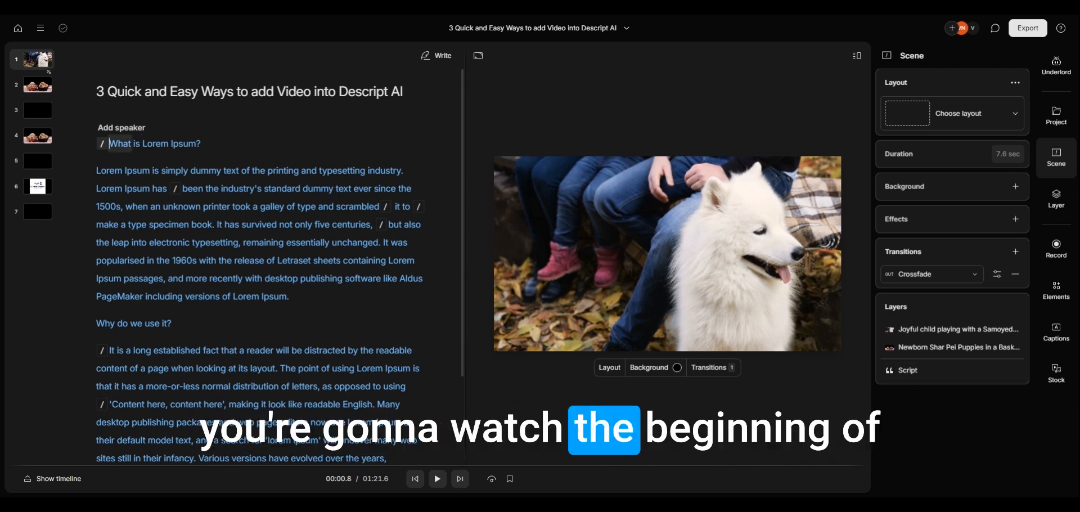